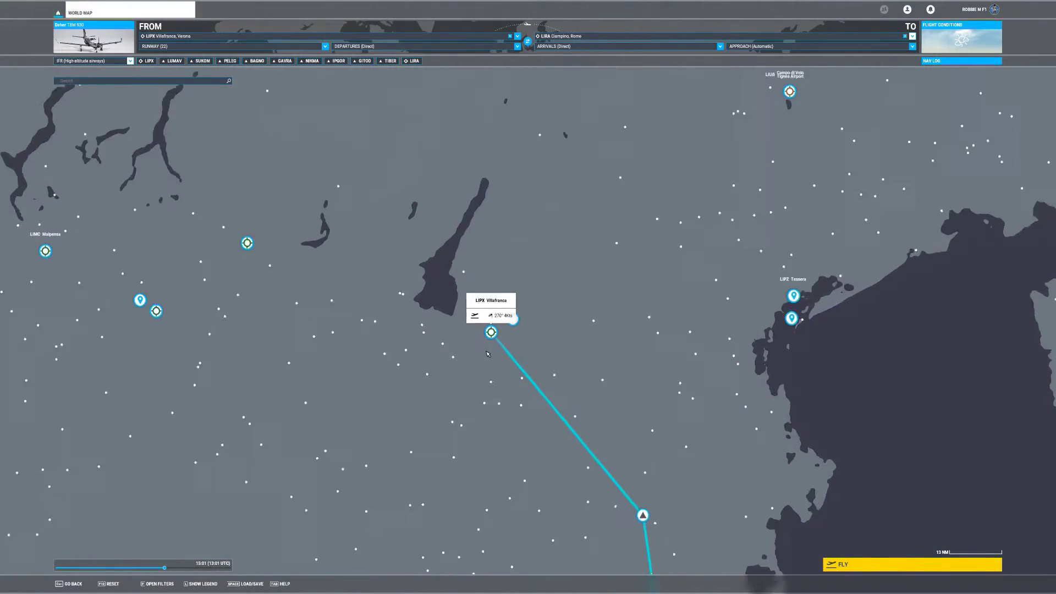
Zoom into LIPX and make Parking 24 – Ramp GA Large the departure position instead of runway 22
left_click(502, 293)
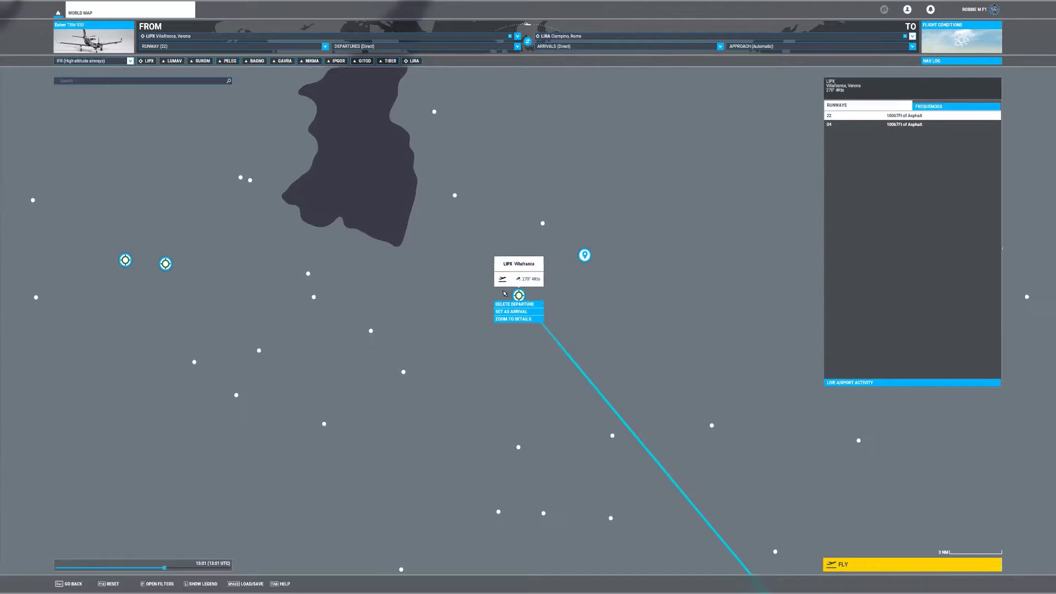
left_click(531, 321)
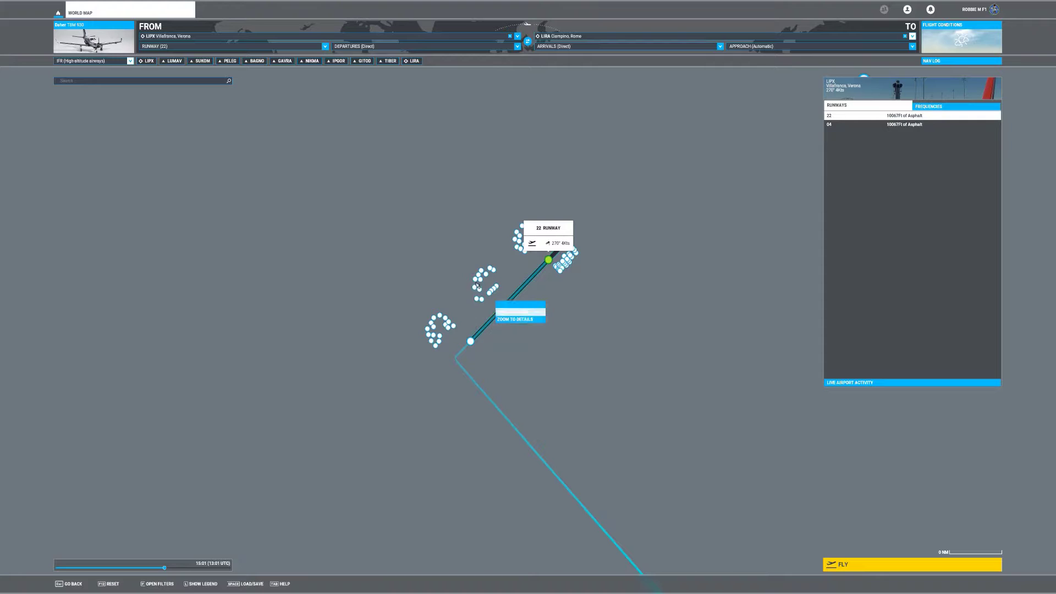
left_click(536, 319)
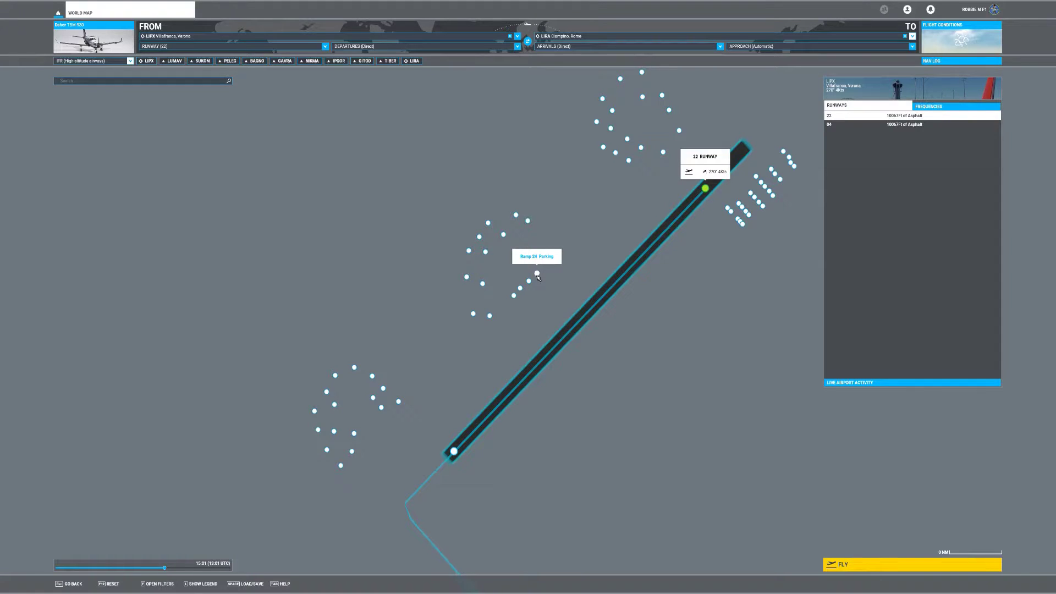
left_click(538, 275)
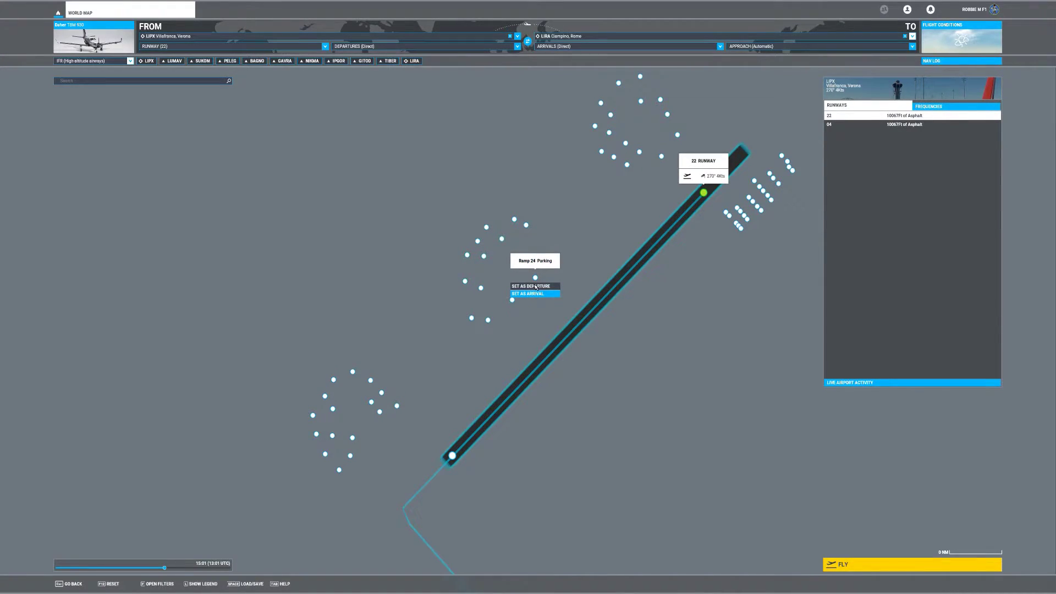
left_click(531, 286)
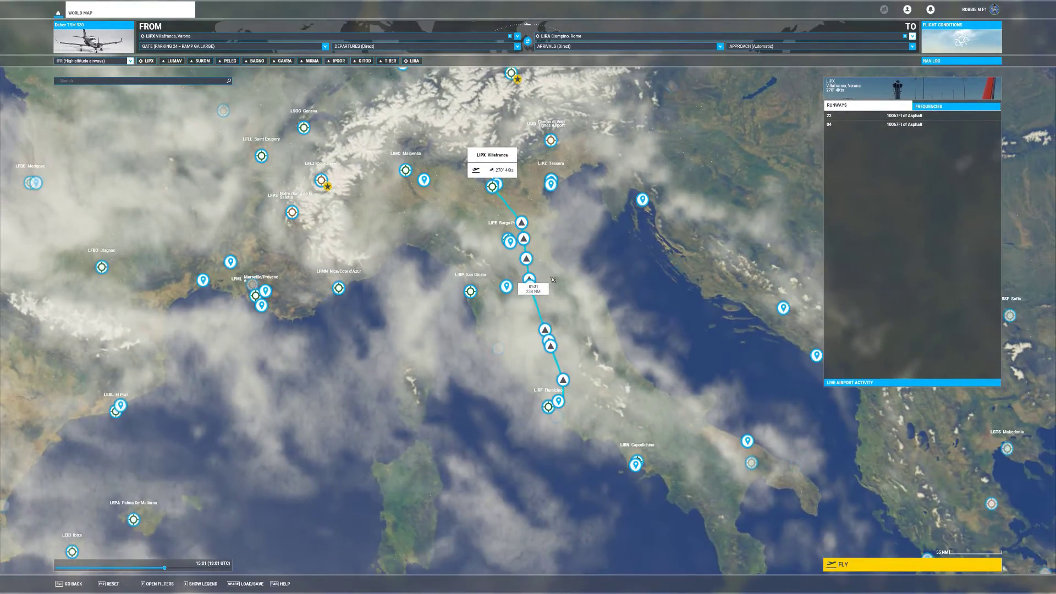
scroll(502, 269, "up", 10)
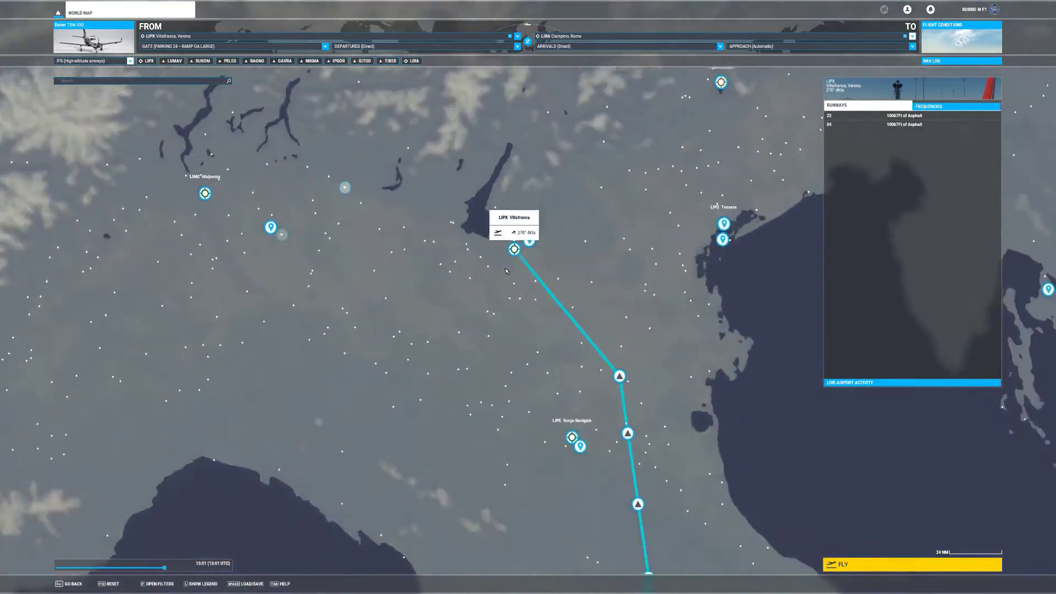
left_click_drag(543, 263, 505, 328)
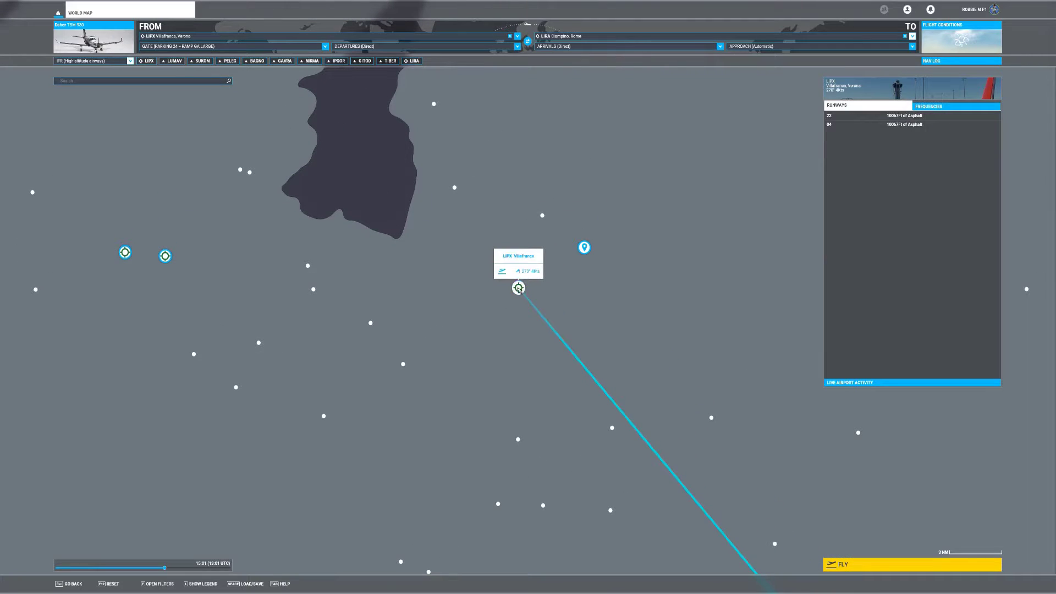
left_click(524, 293)
left_click(529, 319)
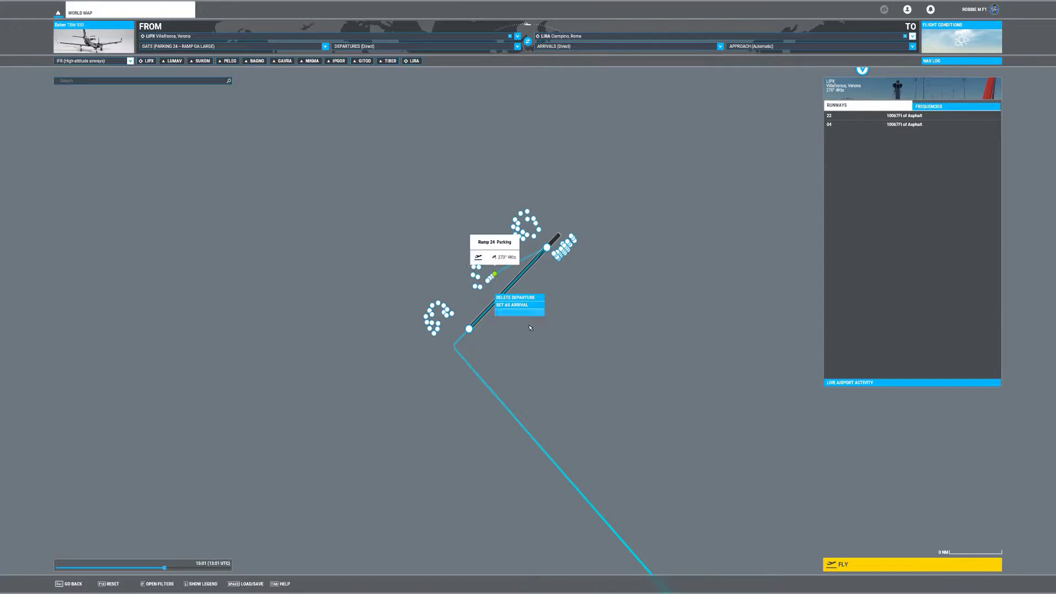
scroll(578, 342, "down", 6)
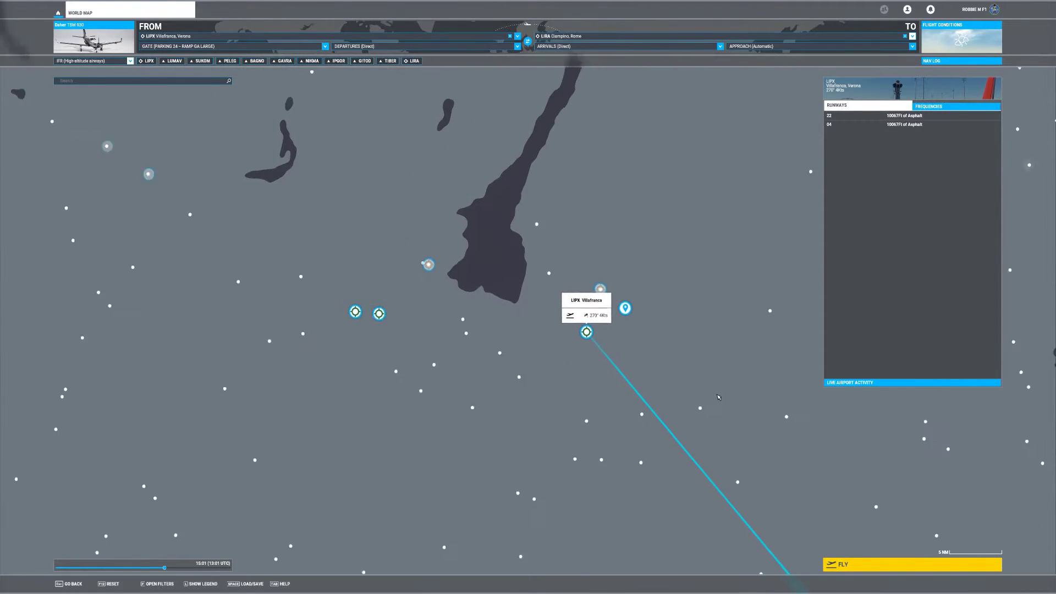
scroll(484, 198, "down", 5)
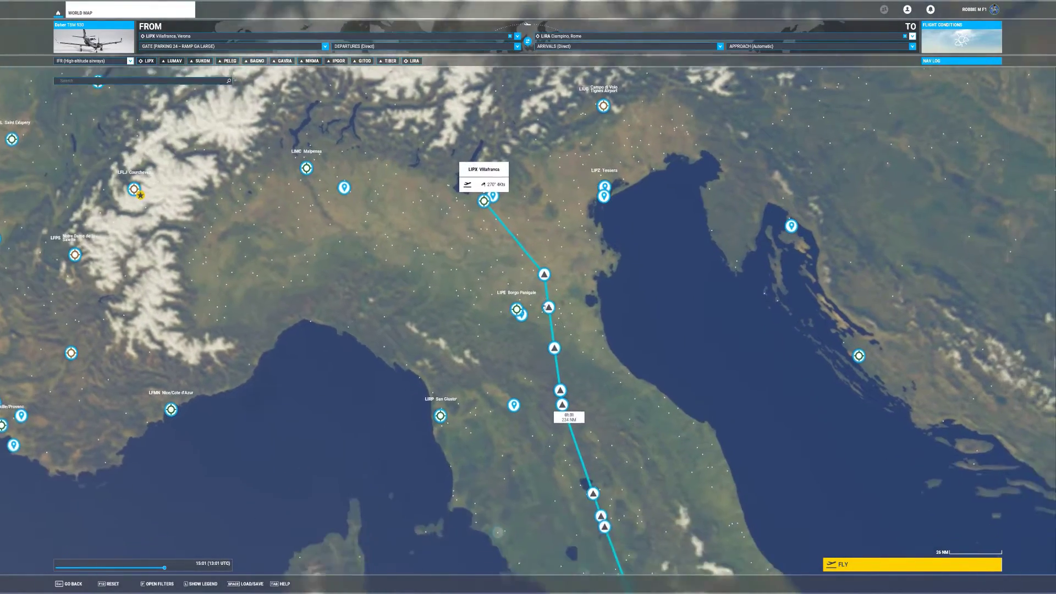
left_click_drag(484, 199, 398, 78)
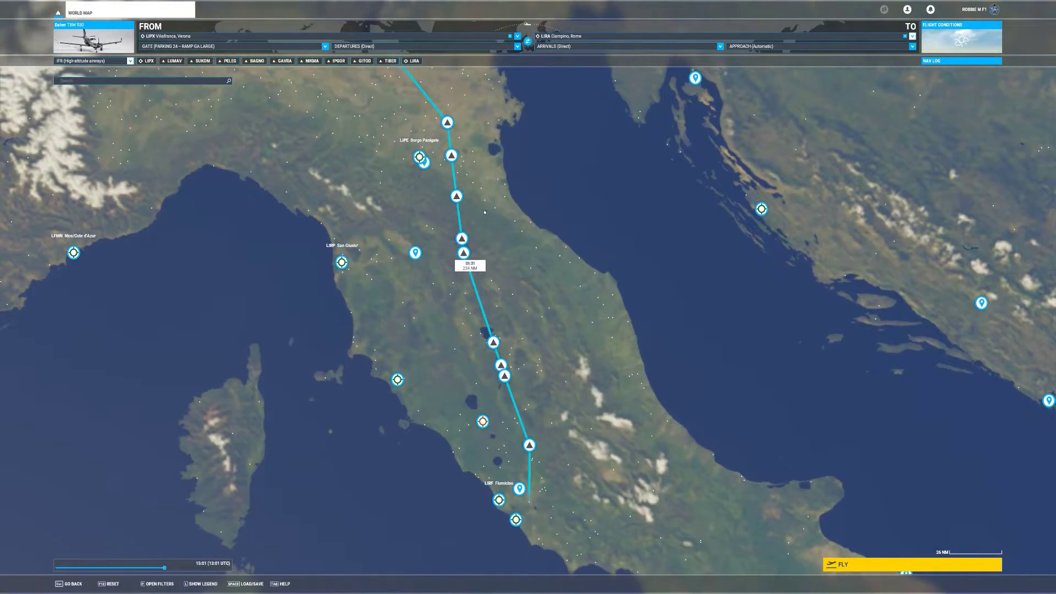
left_click_drag(510, 309, 525, 376)
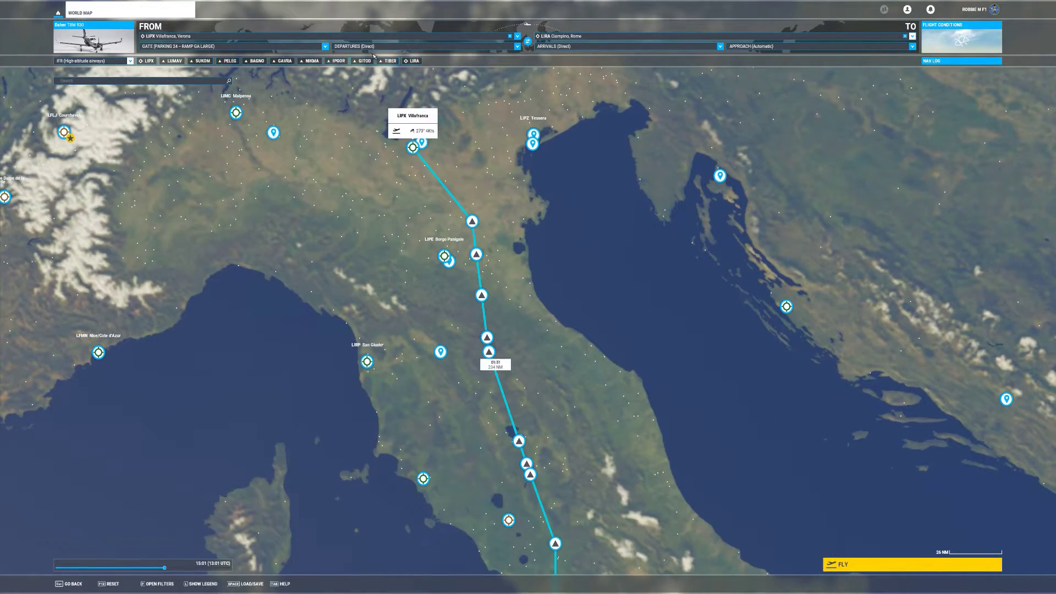
Choose the LUMA5S 04 departure from LIPX and check the new leg toward LUMAV on the map
left_click(518, 48)
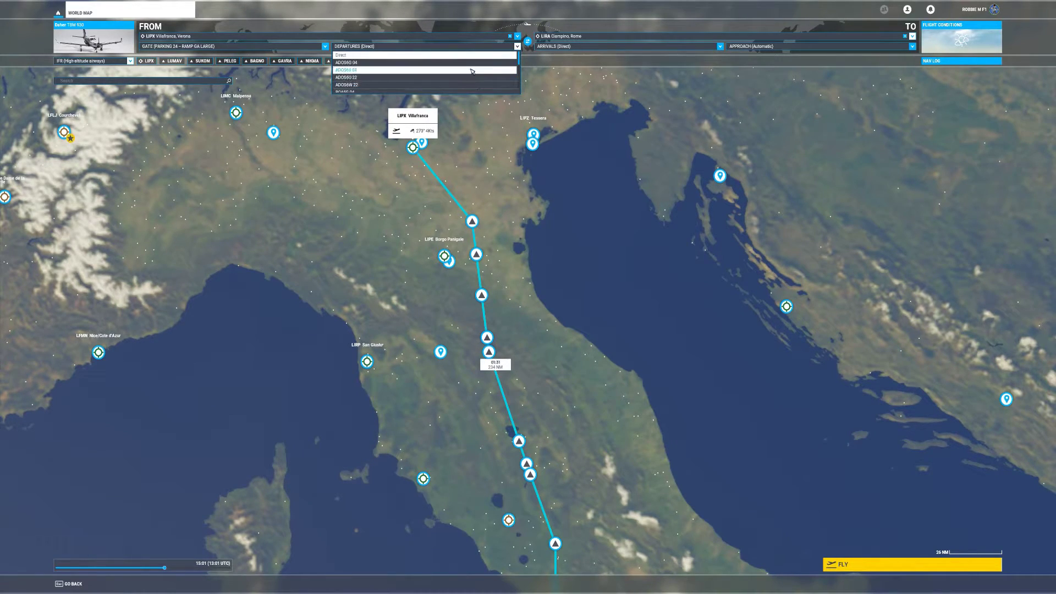
scroll(472, 72, "down", 5)
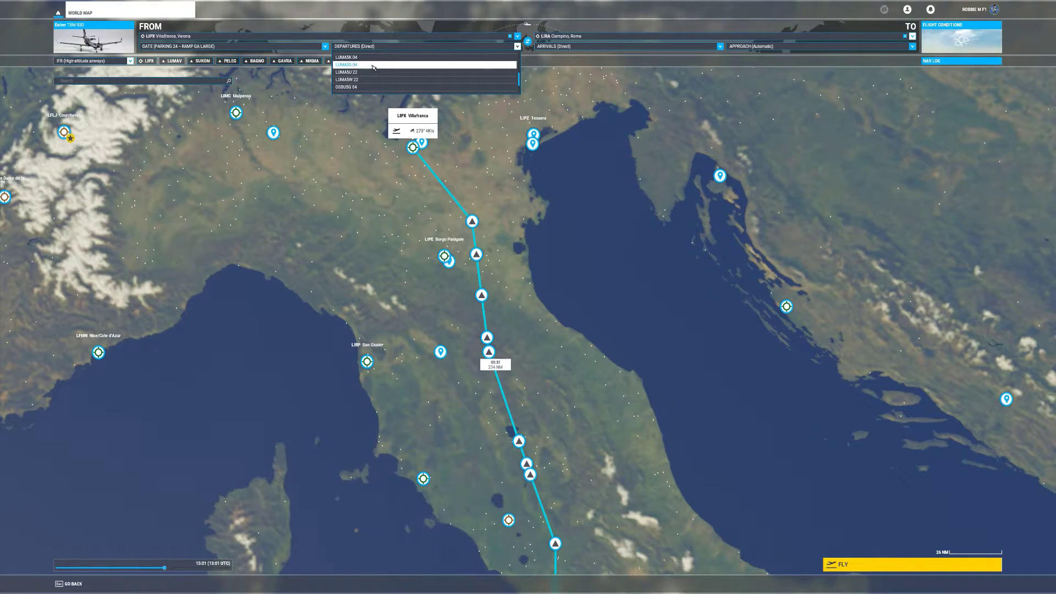
left_click(373, 65)
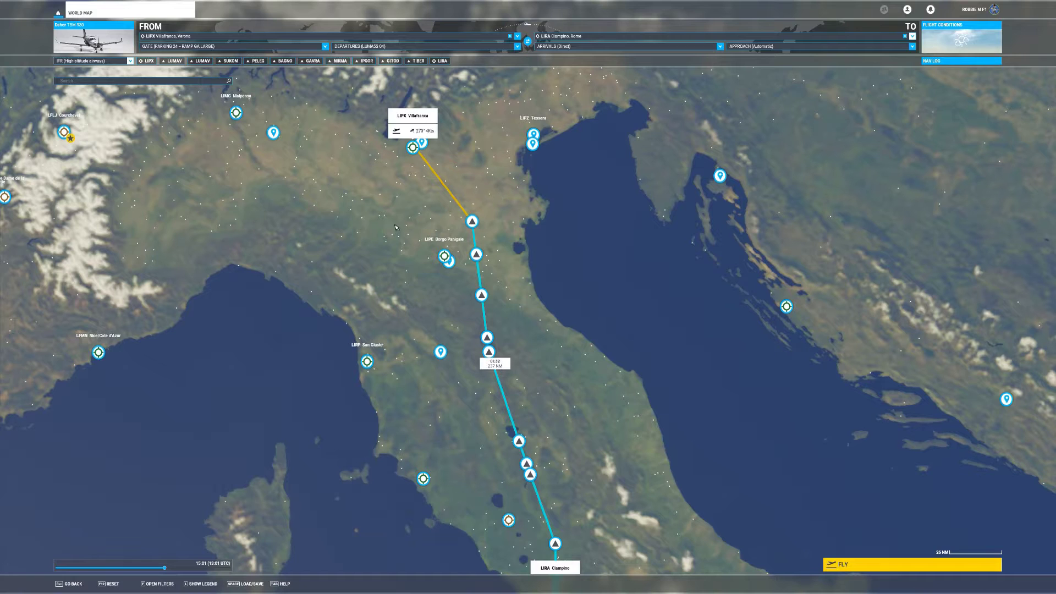
scroll(544, 265, "up", 3)
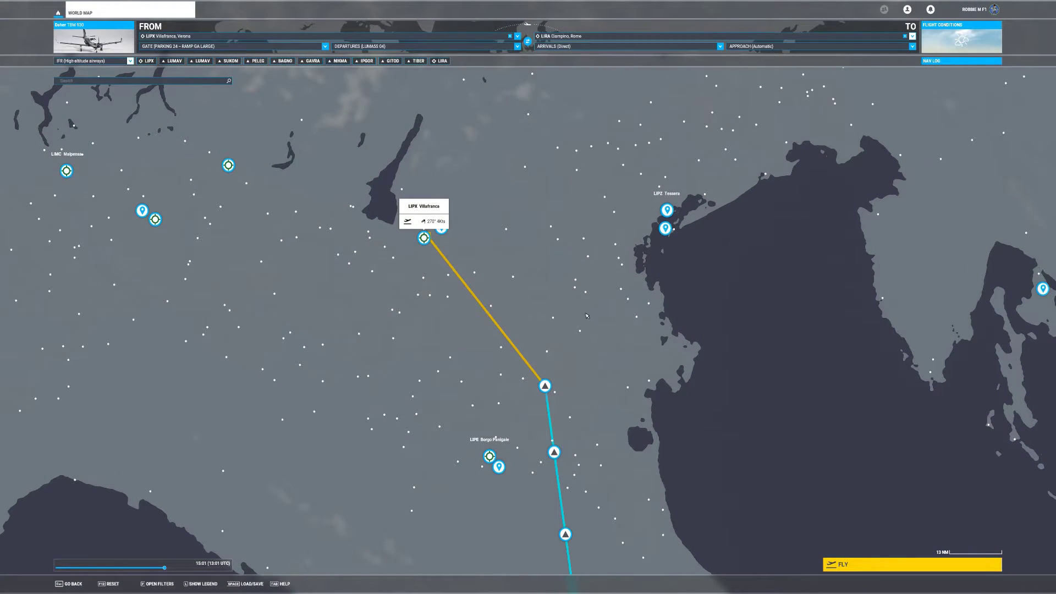
scroll(432, 242, "up", 3)
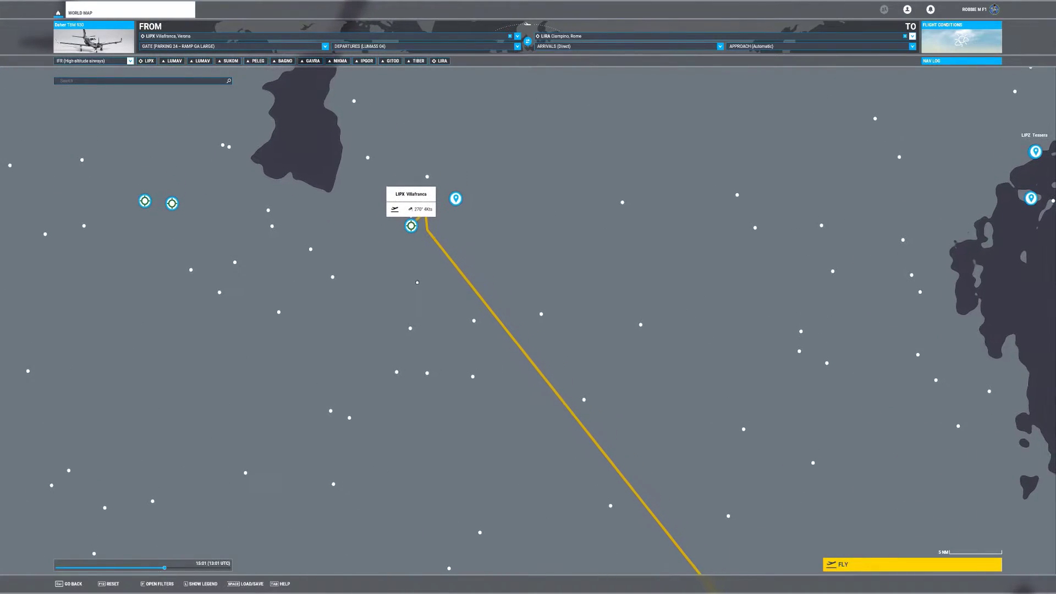
left_click_drag(390, 252, 286, 97)
scroll(724, 431, "down", 5)
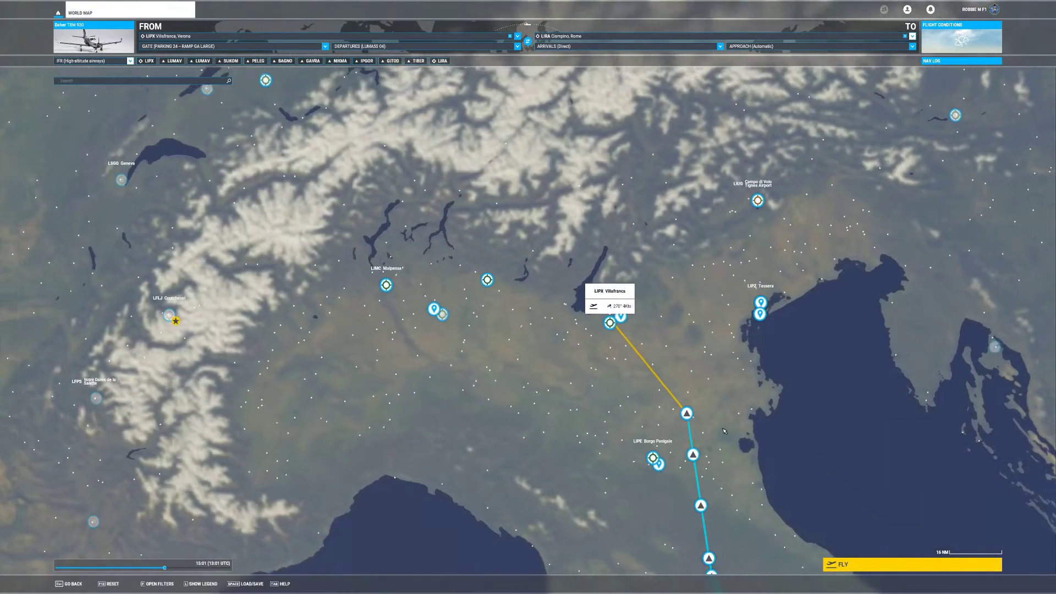
left_click_drag(724, 430, 501, 295)
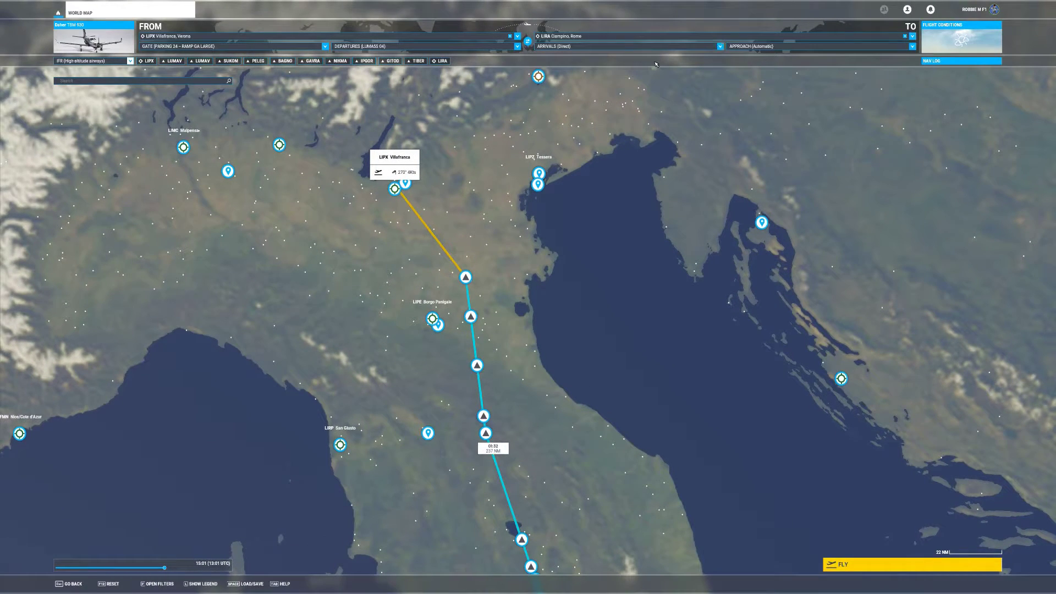
Select the GITO2G ALL arrival into LIRA, routing the final legs via TIBER and ROM
left_click(721, 47)
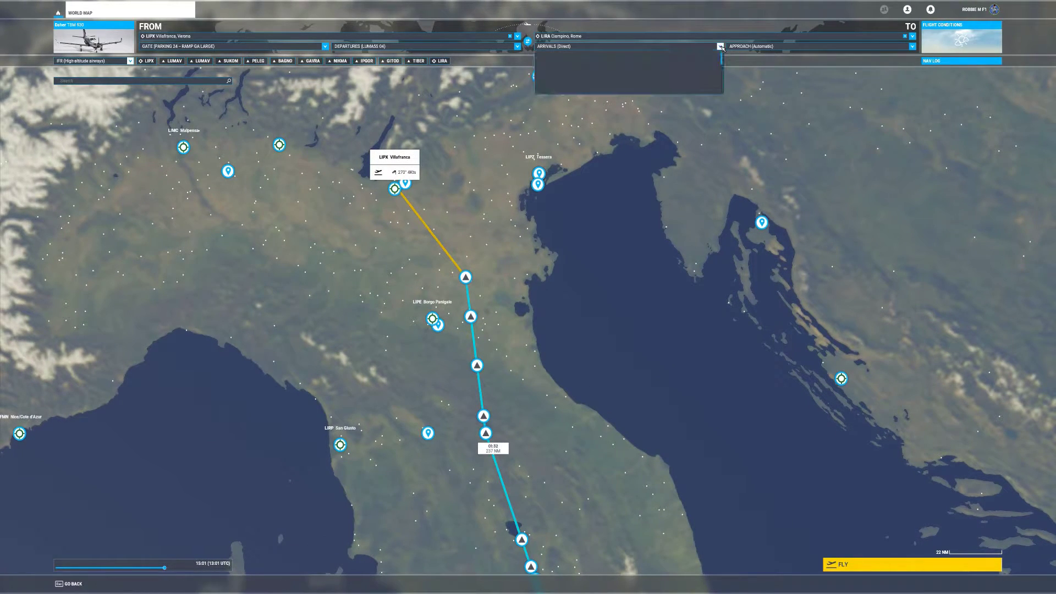
scroll(683, 72, "down", 3)
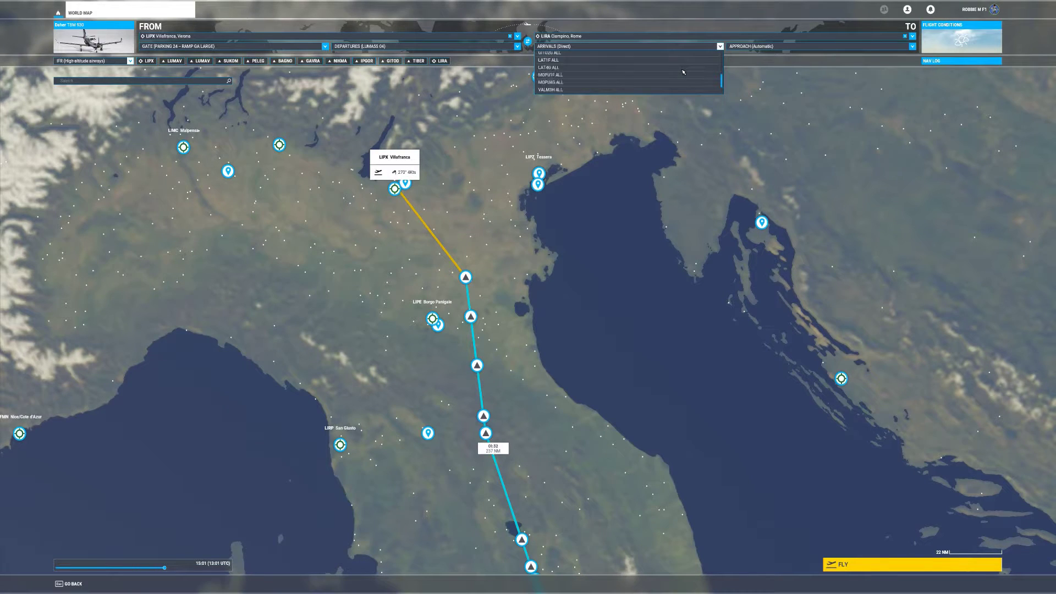
scroll(683, 73, "down", 2)
scroll(675, 75, "up", 3)
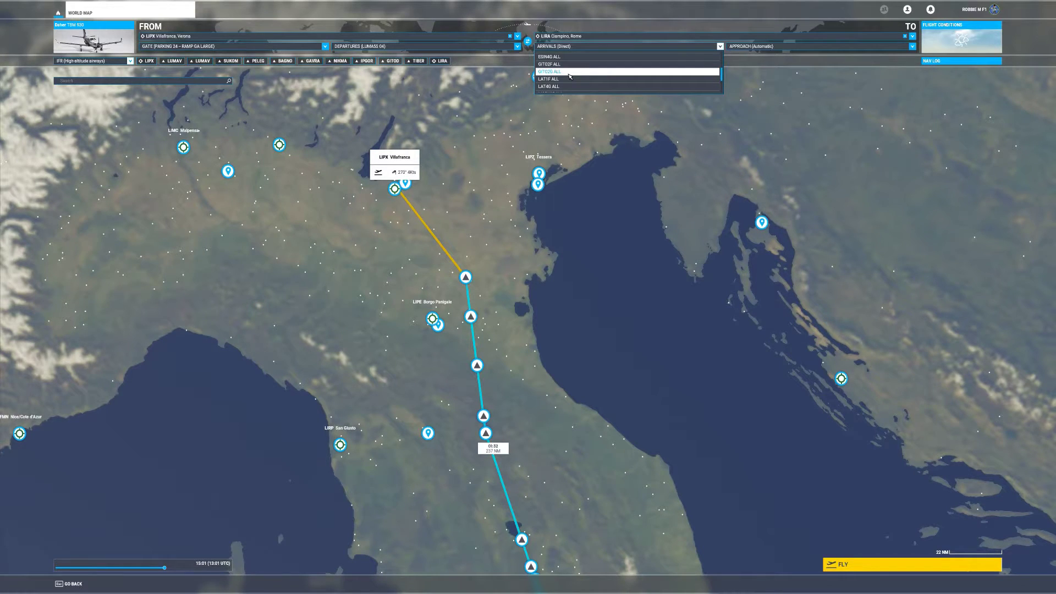
left_click(570, 72)
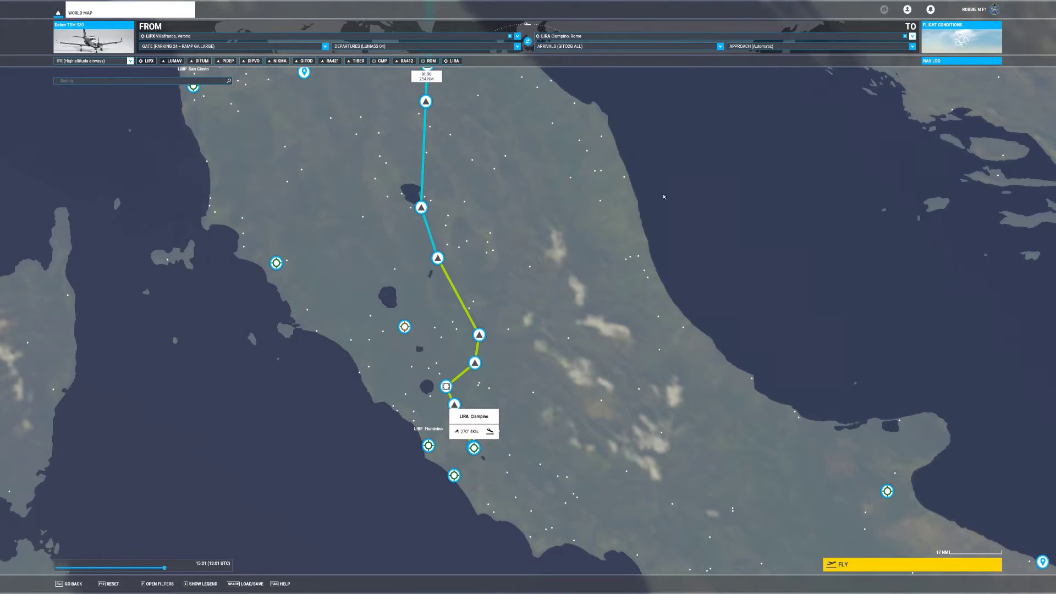
Pick the ILS 15Y approach into LIRA Ciampino, adding waypoint RA407 before the airport
left_click(912, 47)
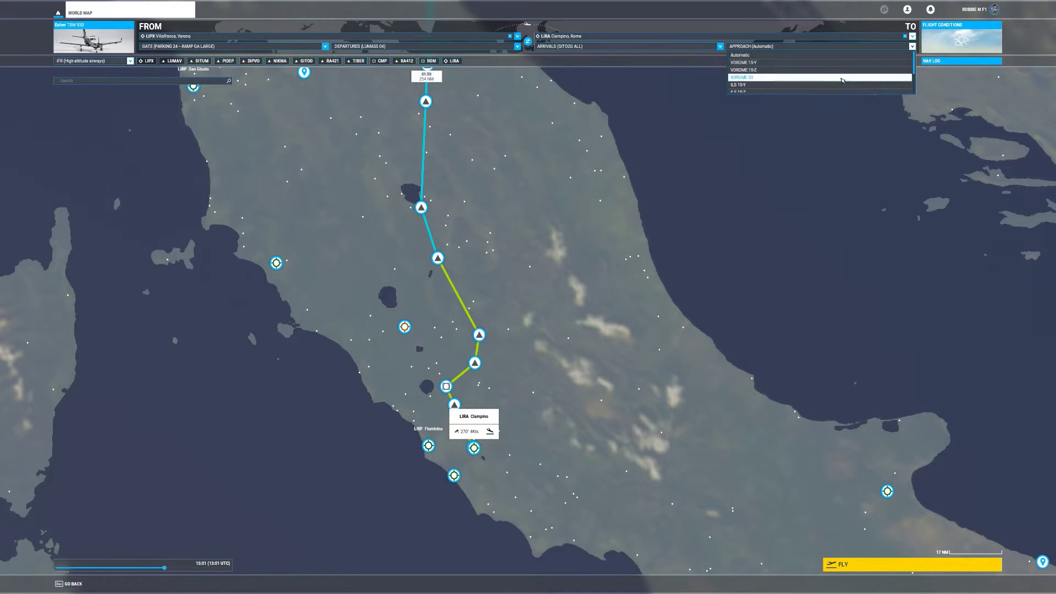
left_click(766, 85)
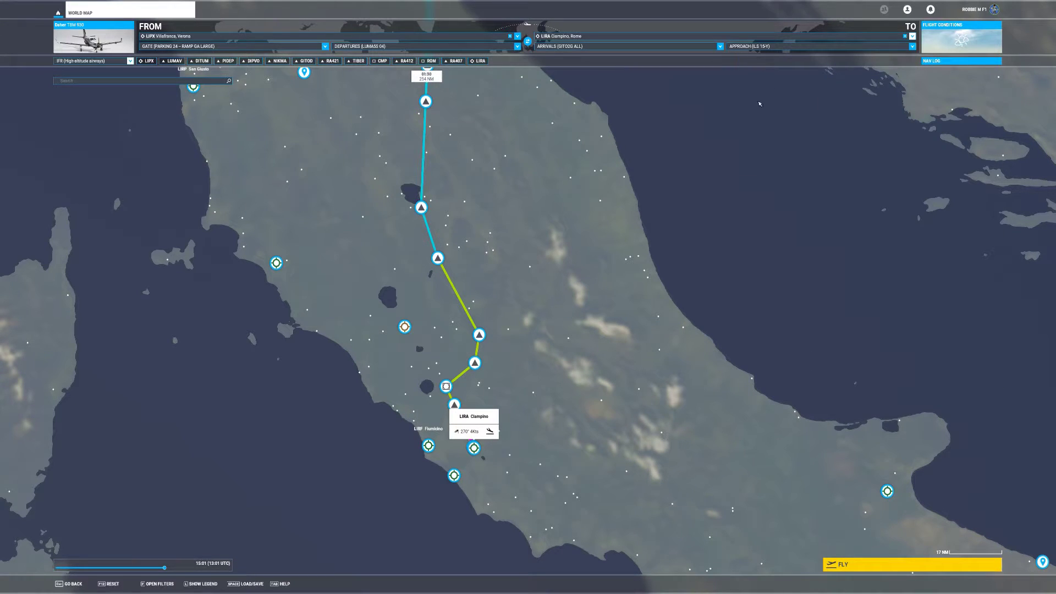
Zoom and pan the map until Ciampino runway 33 and its magenta approach path fill the view
scroll(488, 474, "up", 5)
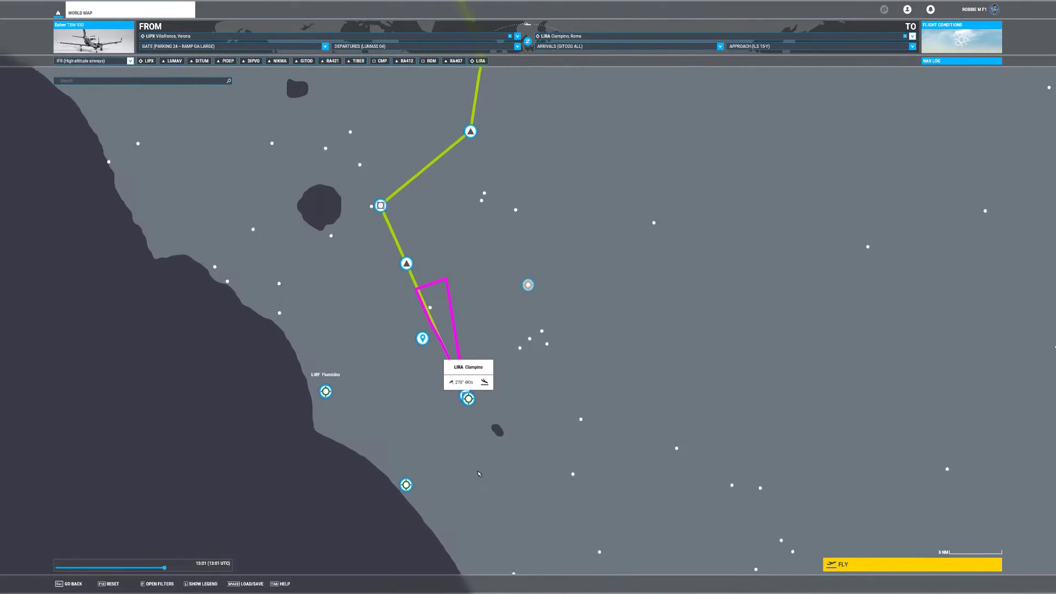
left_click_drag(560, 395, 565, 480)
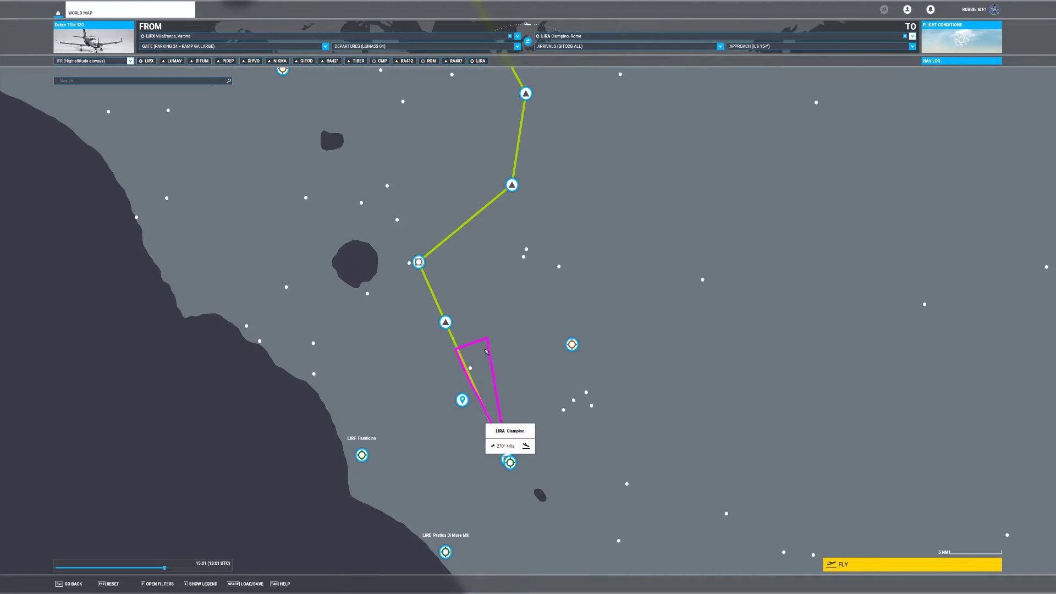
left_click_drag(604, 501, 573, 461)
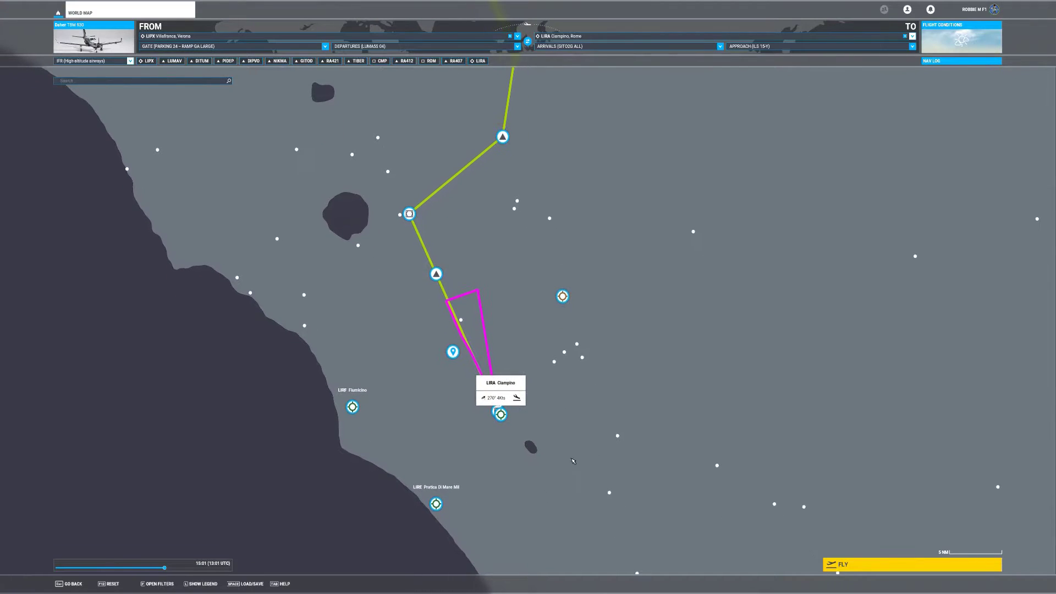
scroll(524, 457, "up", 5)
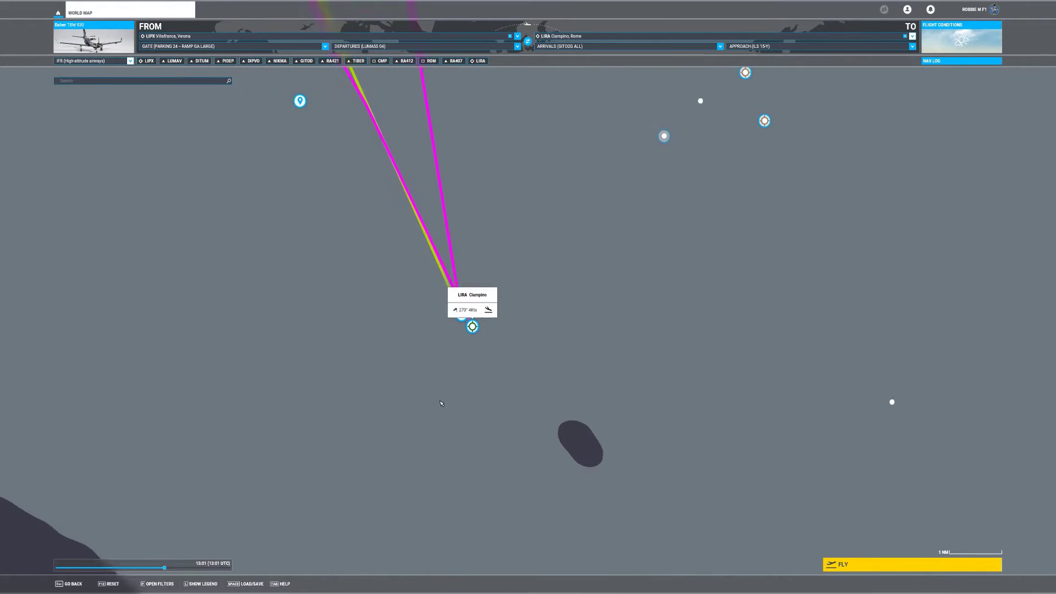
scroll(440, 385, "up", 3)
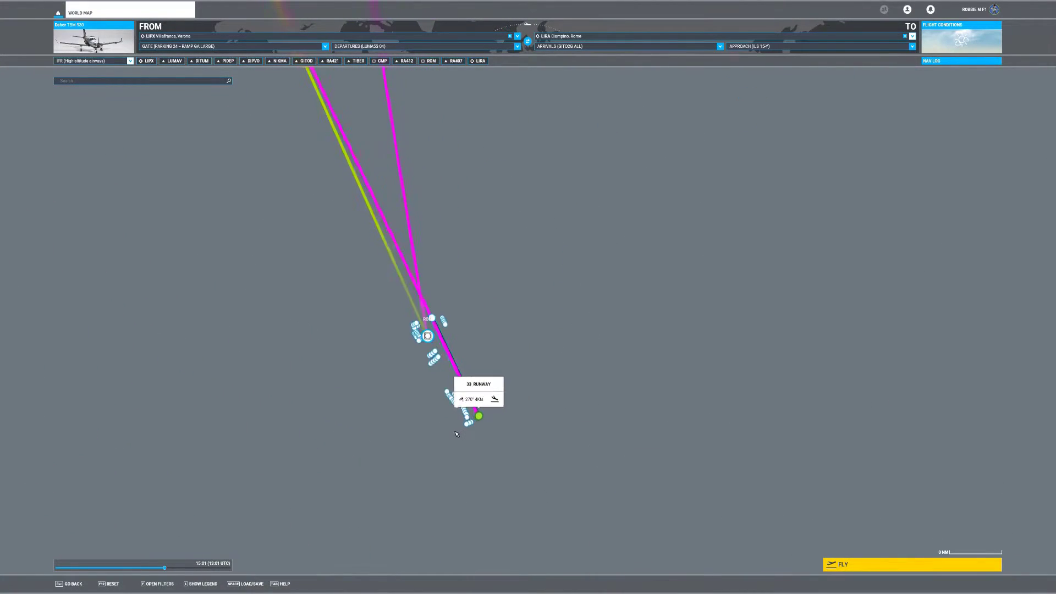
left_click_drag(450, 428, 385, 556)
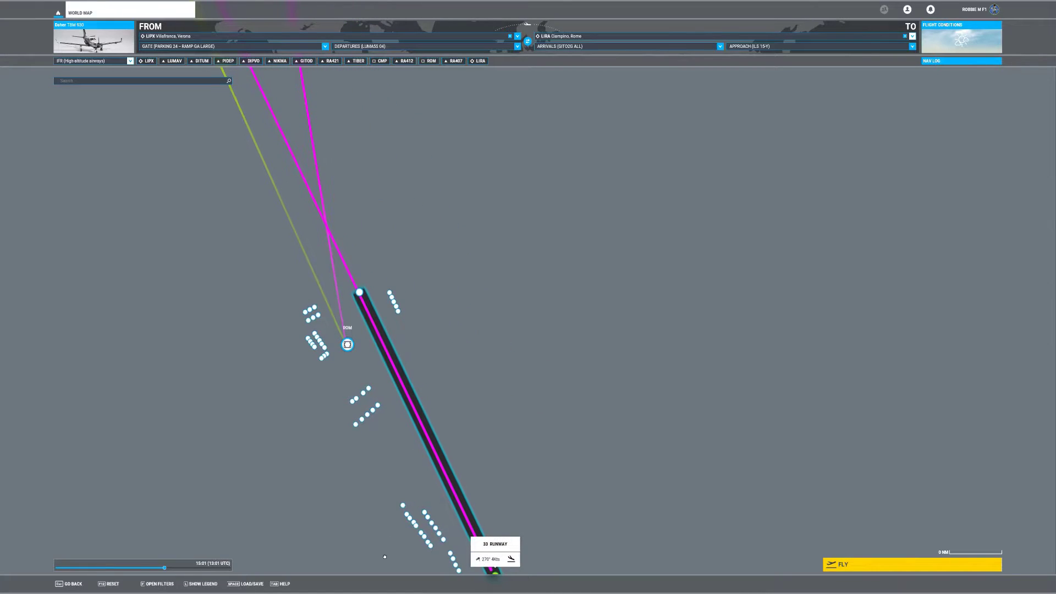
Delete the ROM beacon so the route runs from CMP via RA407 to LIRA
left_click(347, 345)
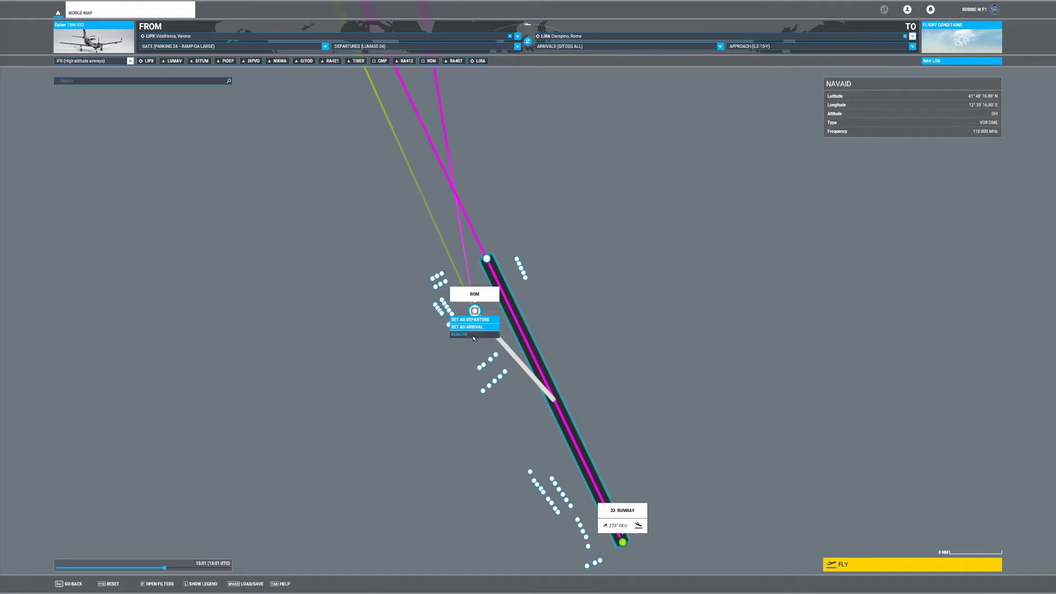
left_click(474, 337)
scroll(618, 282, "down", 3)
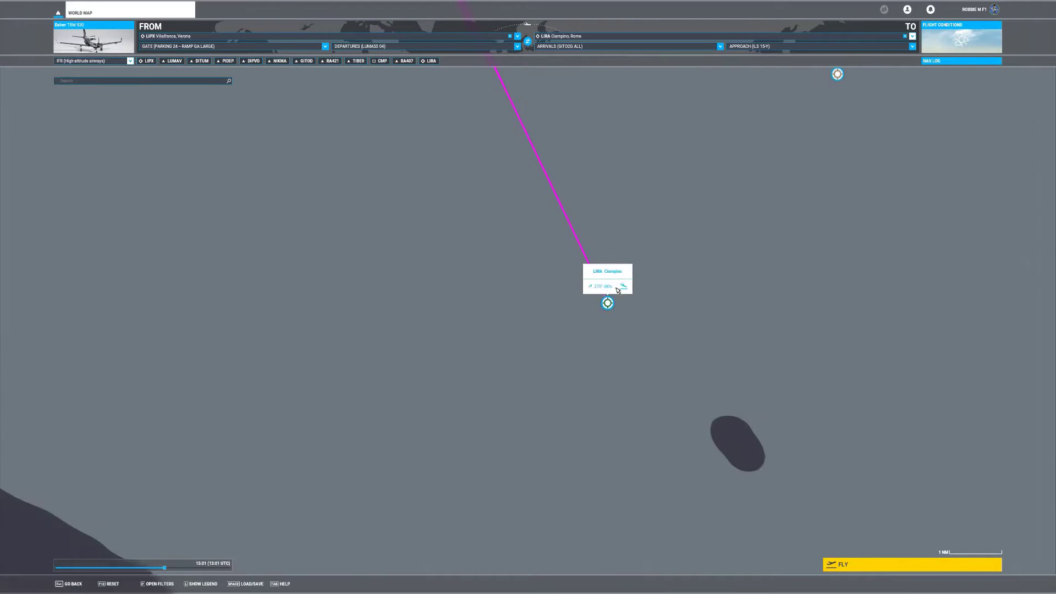
Zoom out and pan north to show Villafranca, then zoom back in around Bologna
scroll(608, 440, "down", 4)
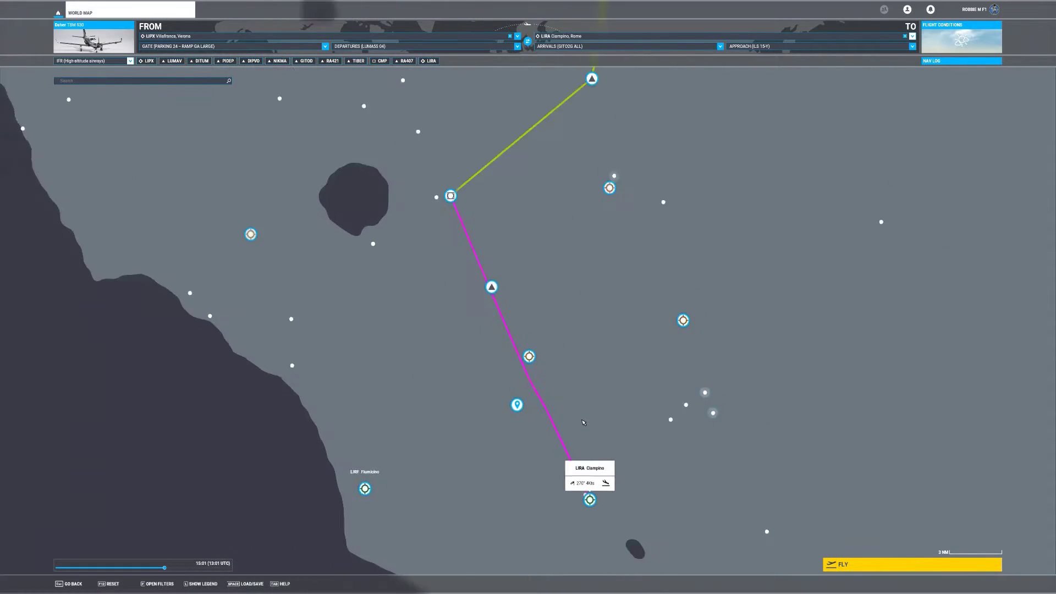
scroll(583, 422, "down", 2)
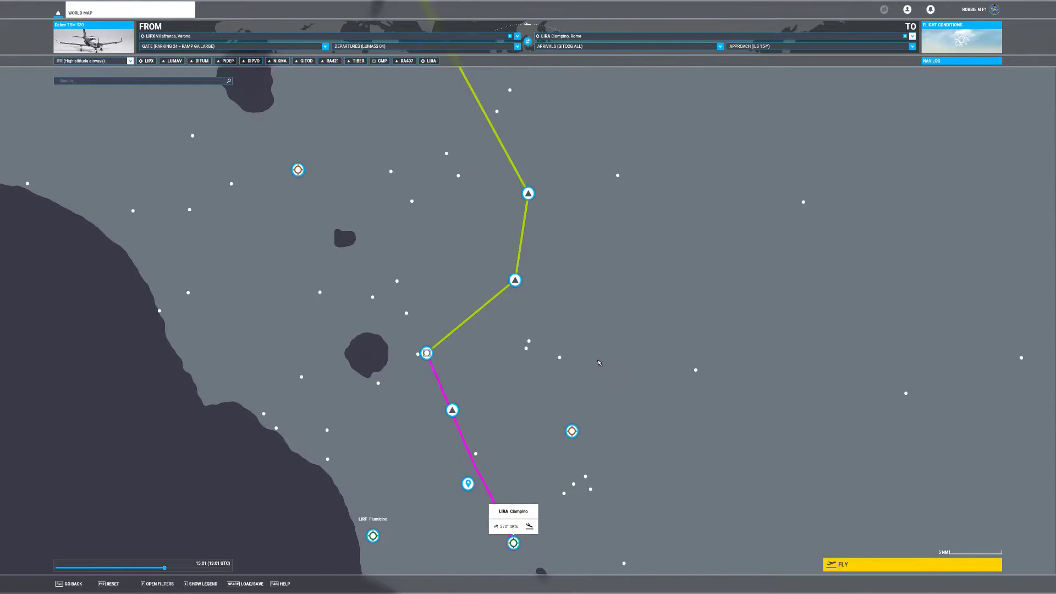
scroll(600, 362, "down", 3)
left_click_drag(639, 332, 667, 531)
left_click_drag(506, 66, 506, 354)
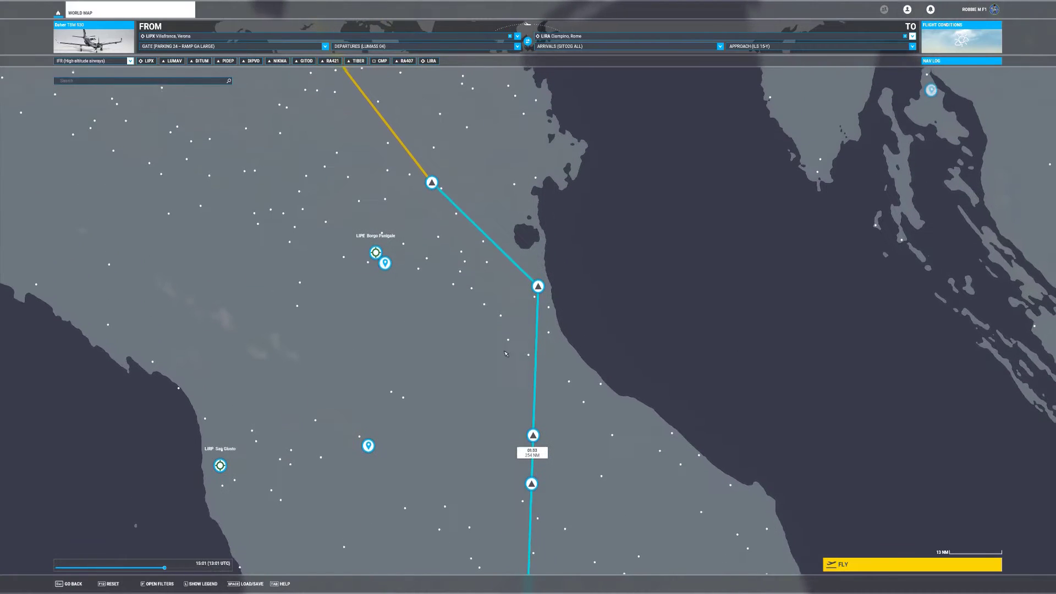
scroll(506, 353, "down", 2)
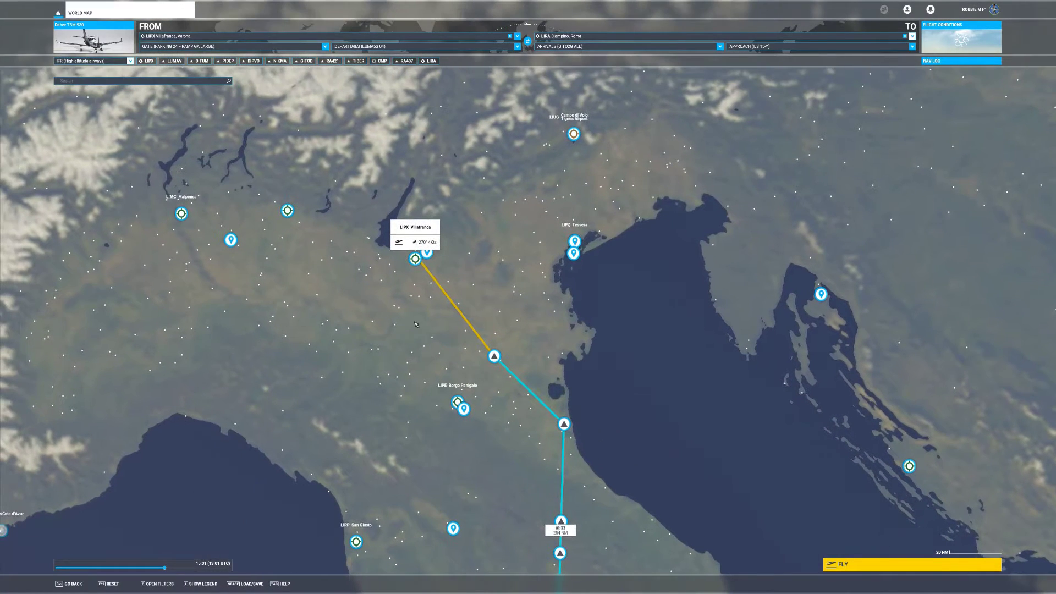
left_click_drag(488, 432, 435, 344)
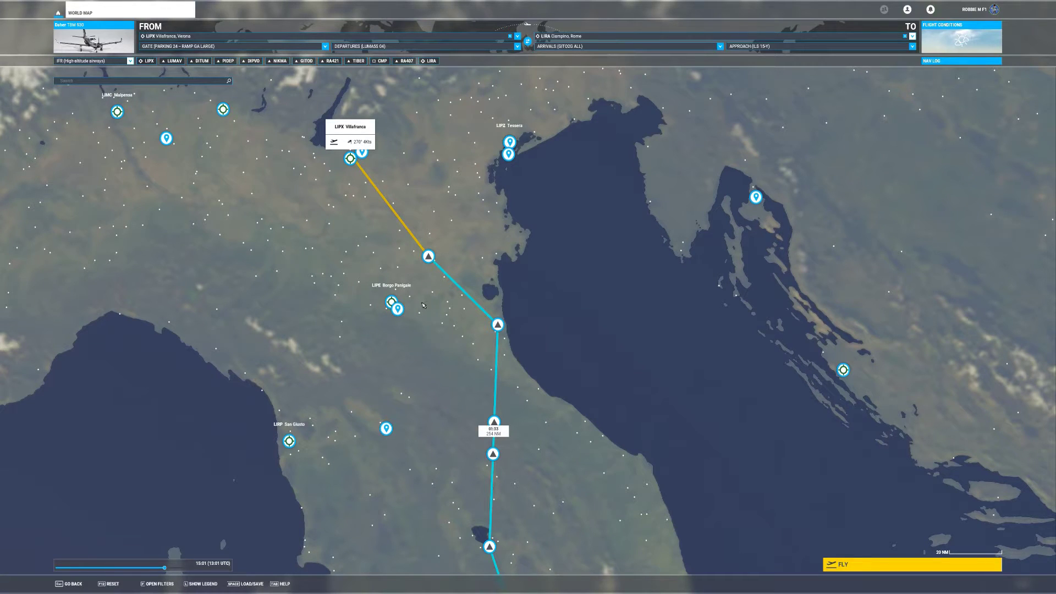
scroll(410, 345, "up", 2)
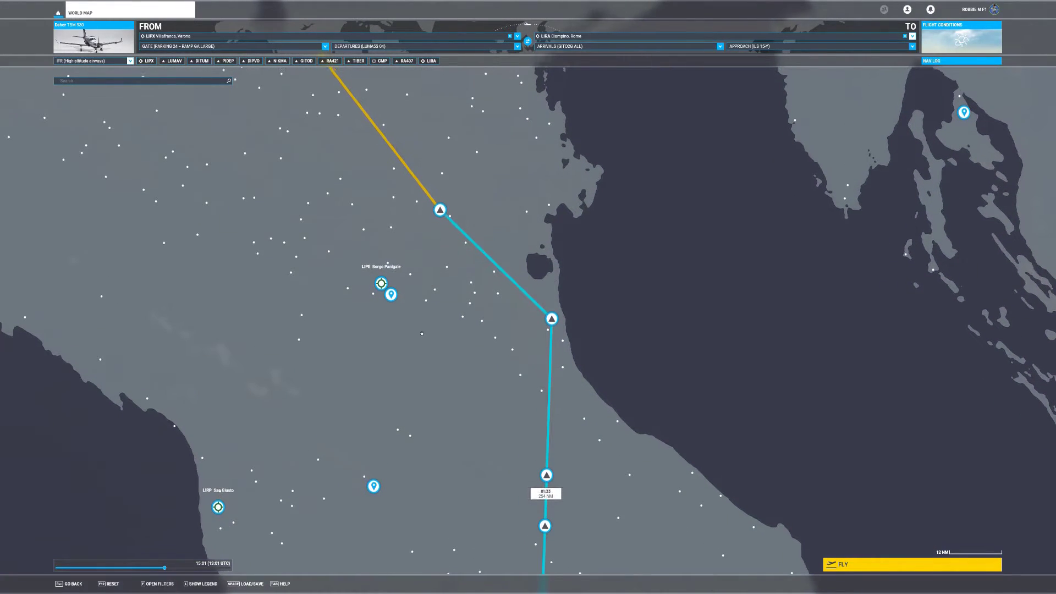
Add Bologna and Florence as route waypoints and delete DITUM from the plan
left_click(391, 306)
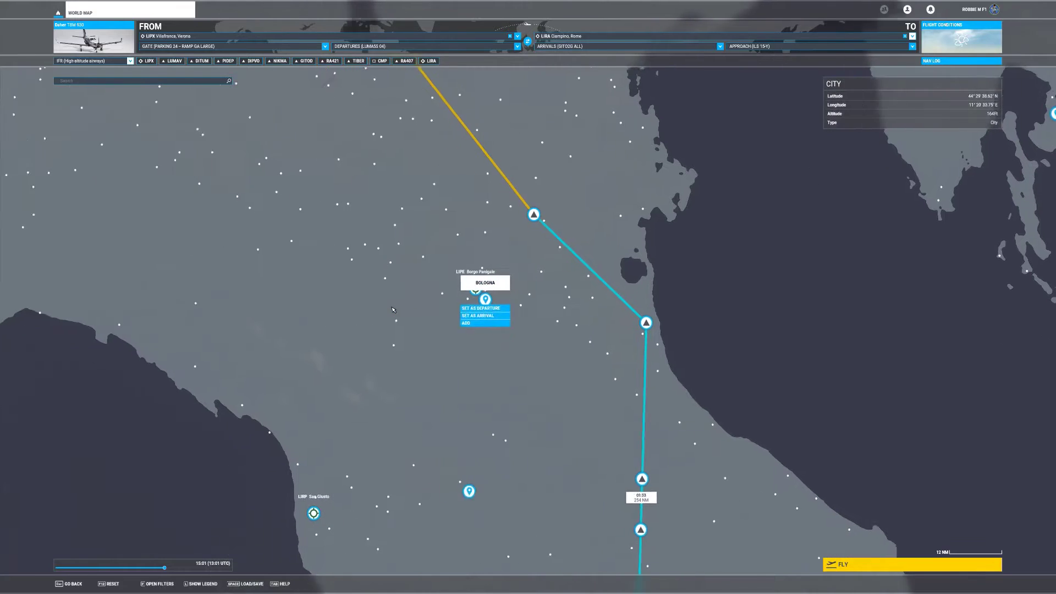
left_click(523, 322)
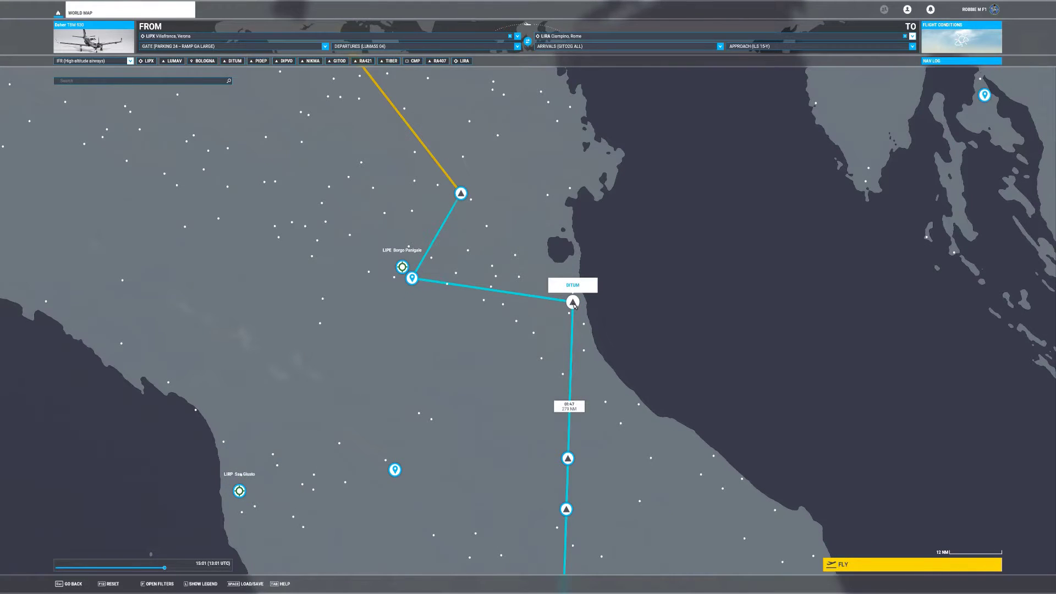
left_click(572, 304)
left_click(535, 321)
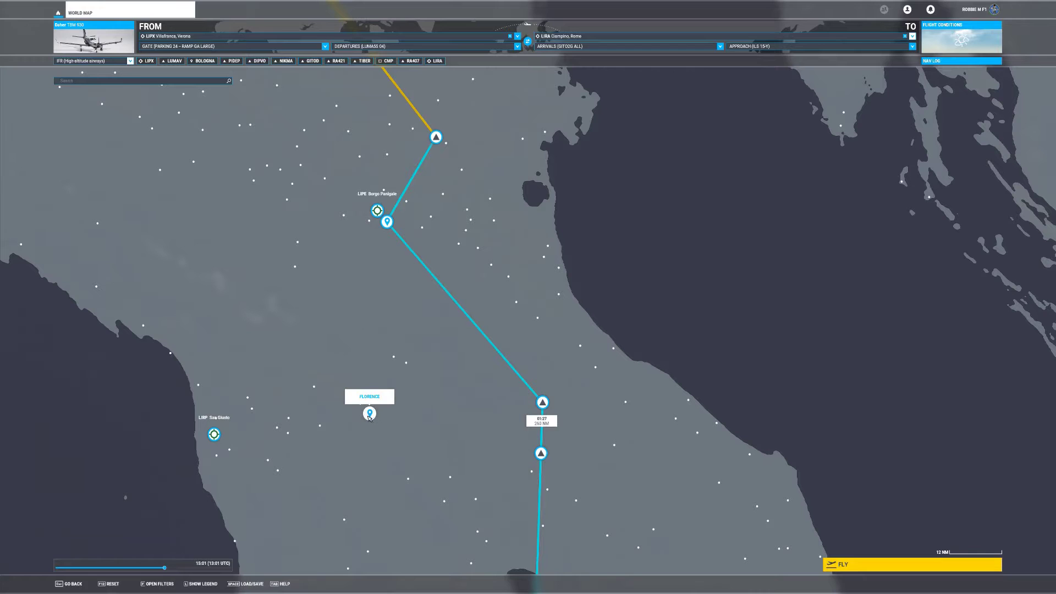
left_click(370, 414)
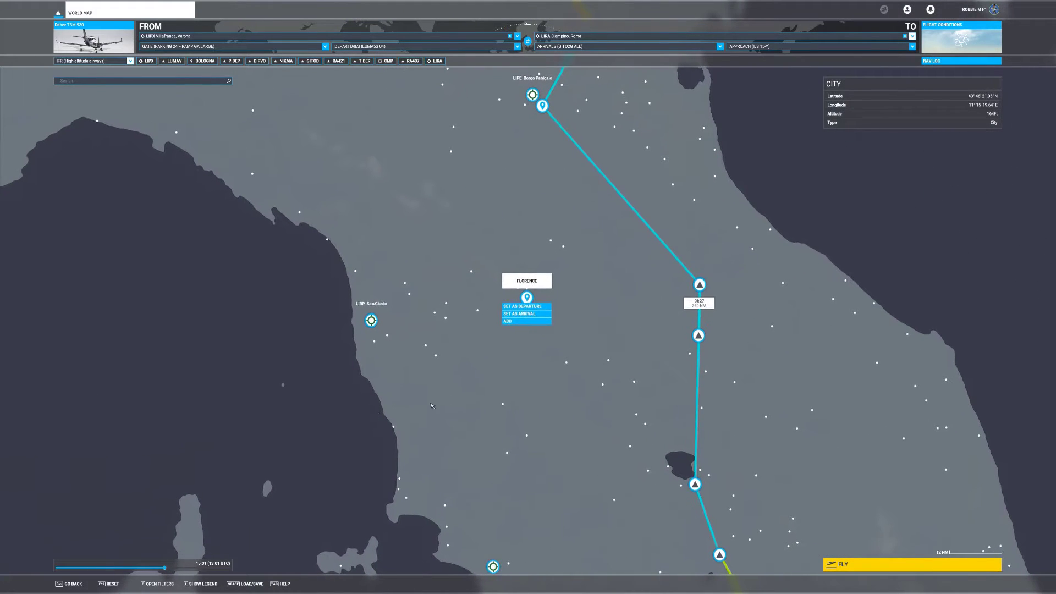
left_click(527, 323)
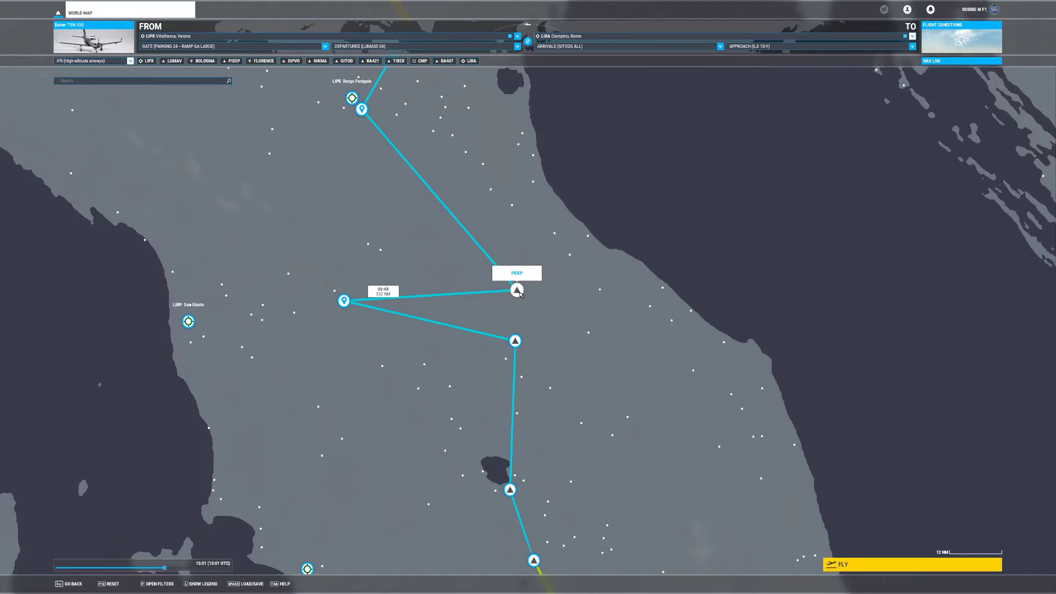
Delete PIDEP and DIPVO so Florence leads straight to NIKMA and on to Ciampino
left_click(519, 291)
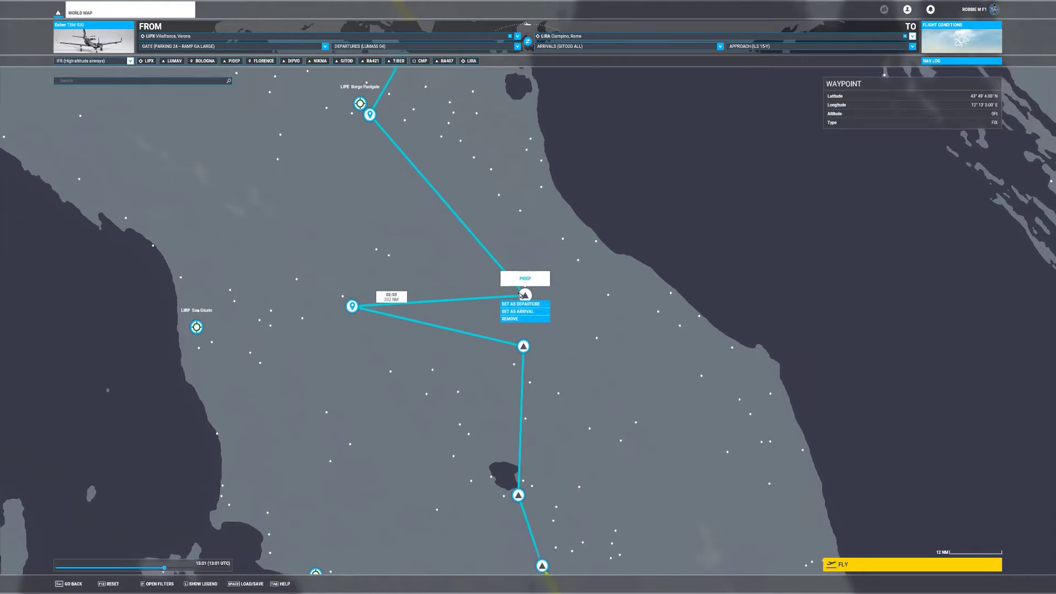
left_click(511, 320)
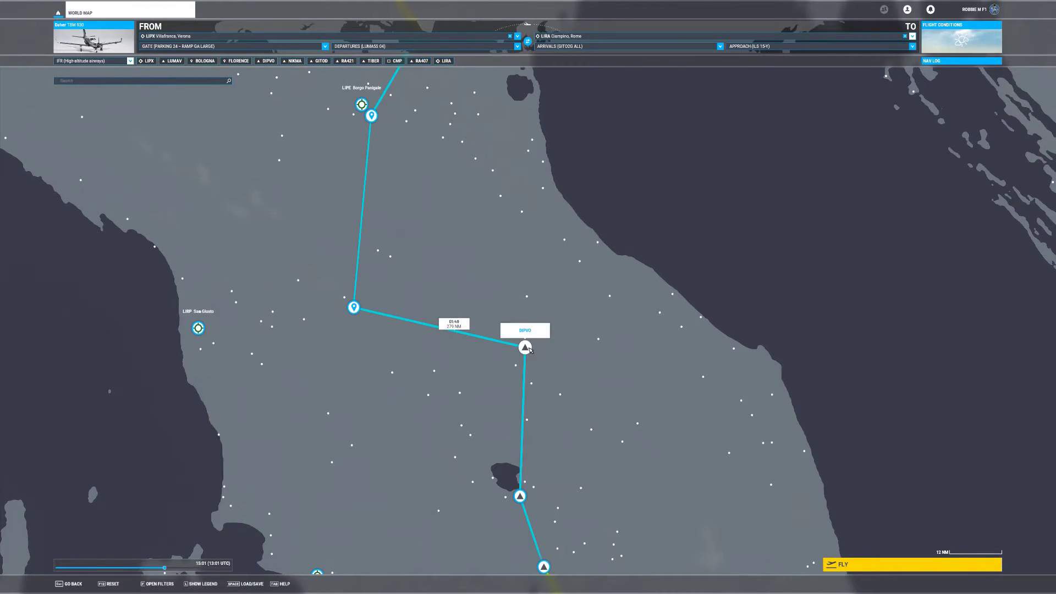
left_click(529, 349)
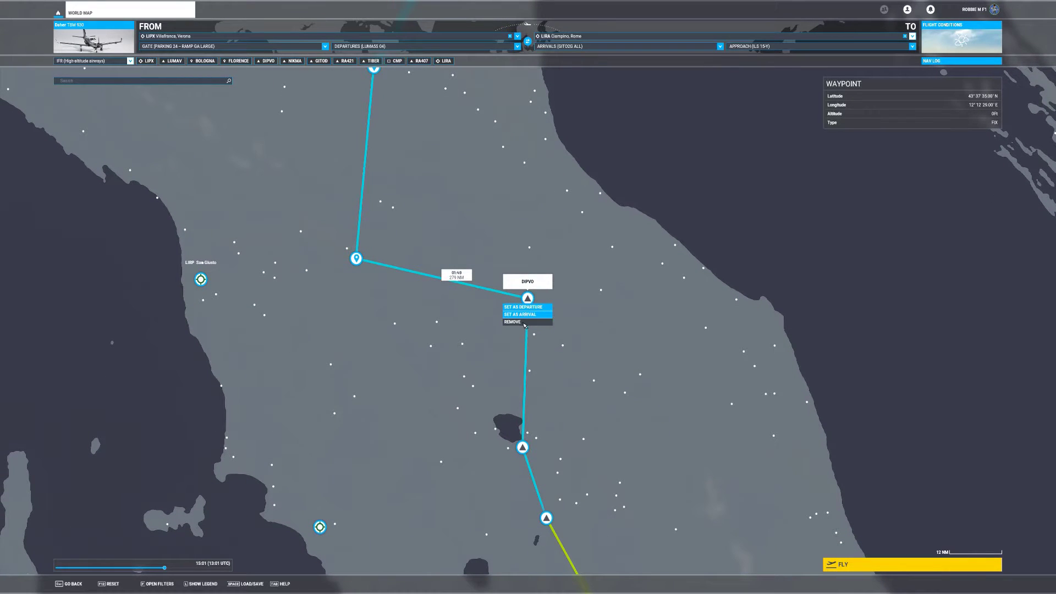
left_click(517, 322)
scroll(602, 444, "down", 4)
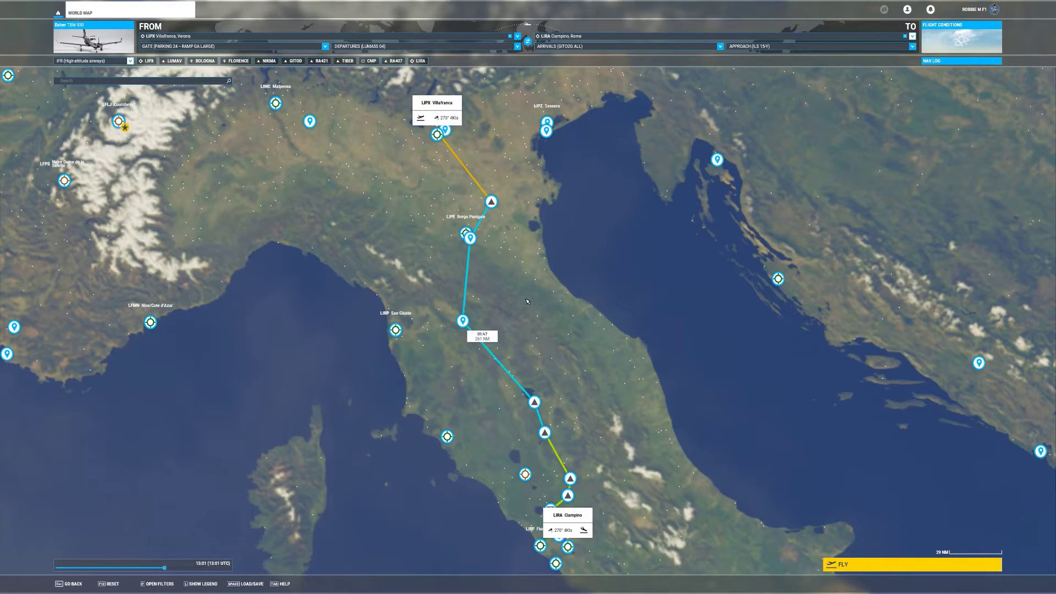
left_click_drag(527, 301, 516, 284)
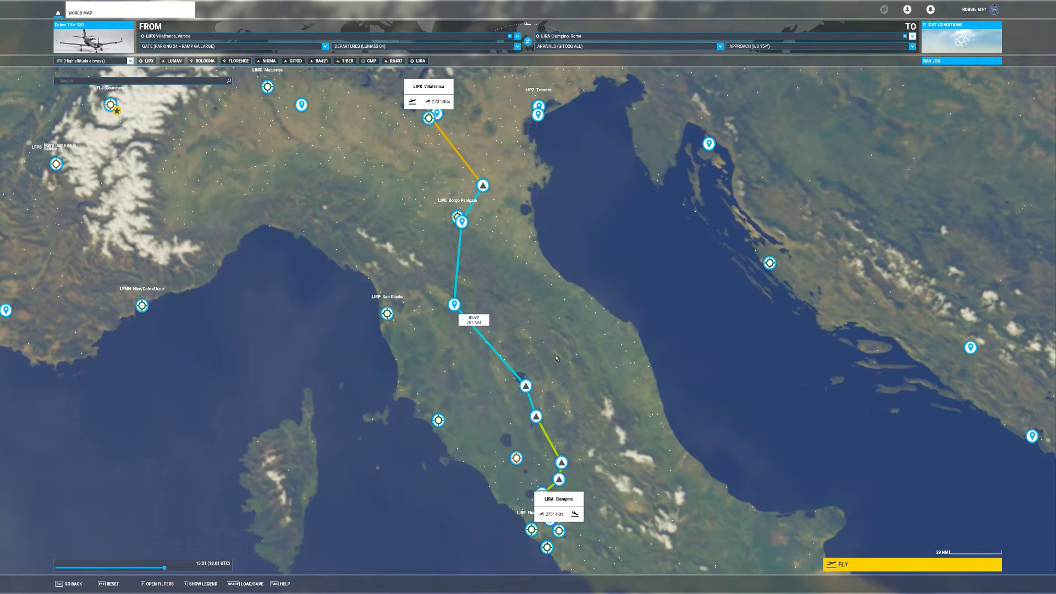